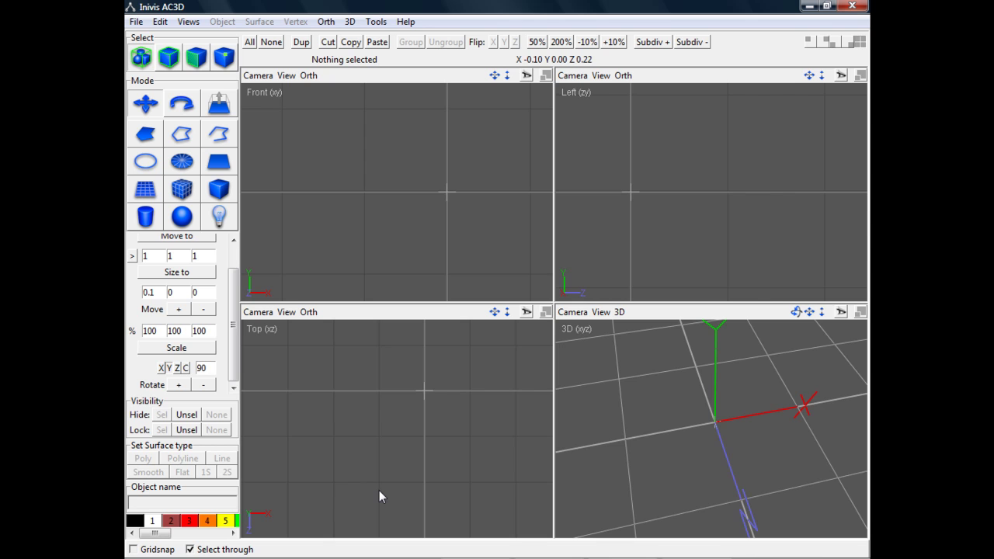
Review the existing robot's joints in the Animation Creator, clear the Joint1 selection and return to AC3D
key("alt+Tab")
key("alt+Tab")
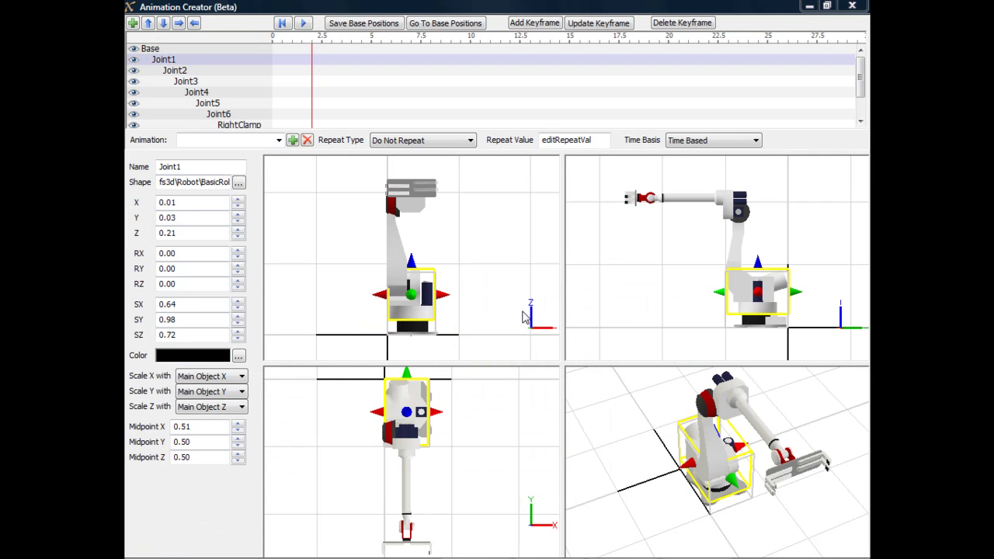
left_click(463, 481)
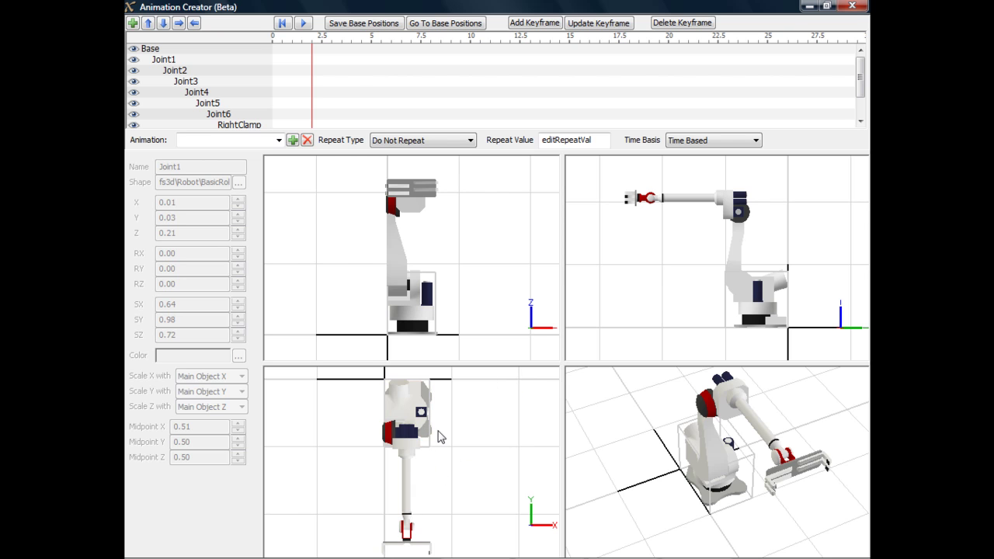
key("alt+Tab")
key("alt+Tab")
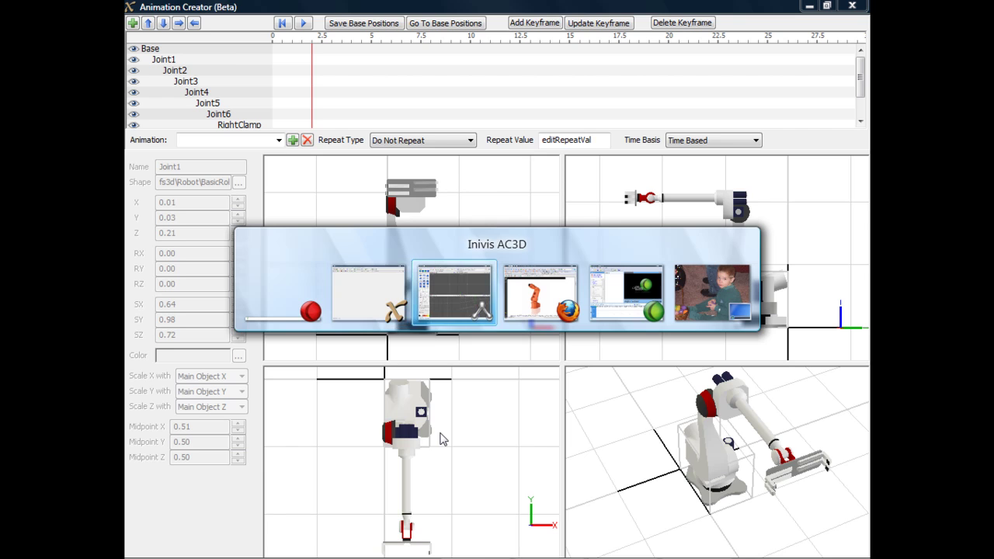
Import the IRB120base.wrl file into the empty AC3D scene
left_click(136, 22)
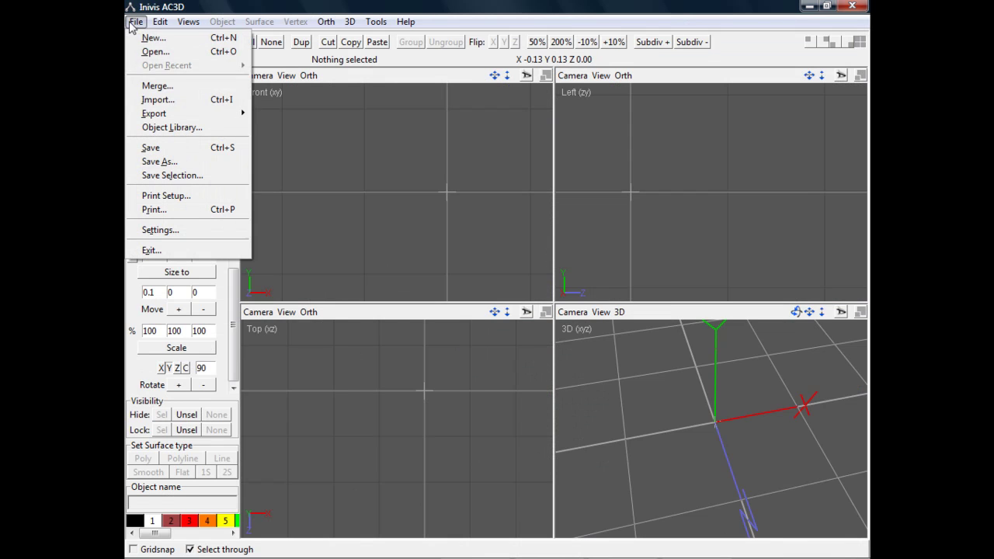
left_click(167, 101)
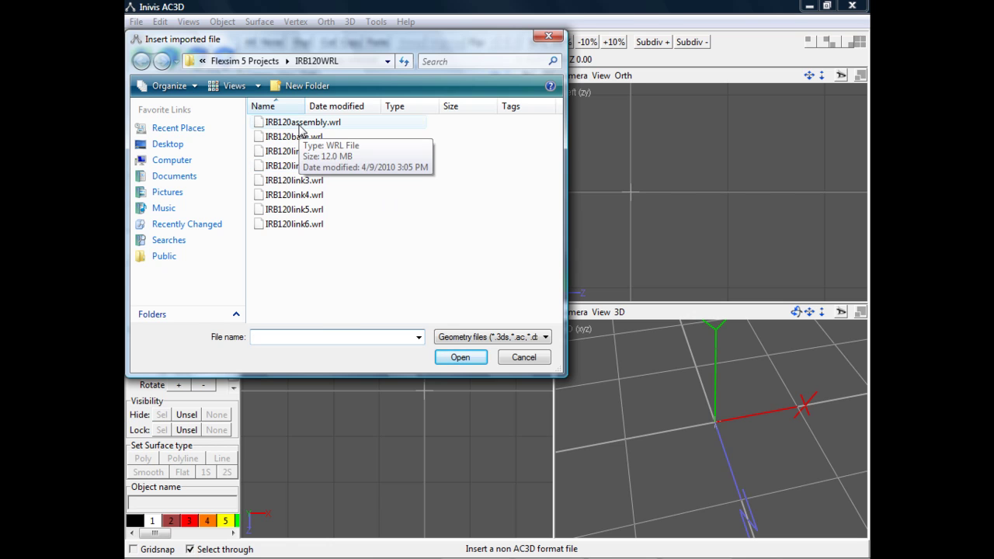
double_click(299, 137)
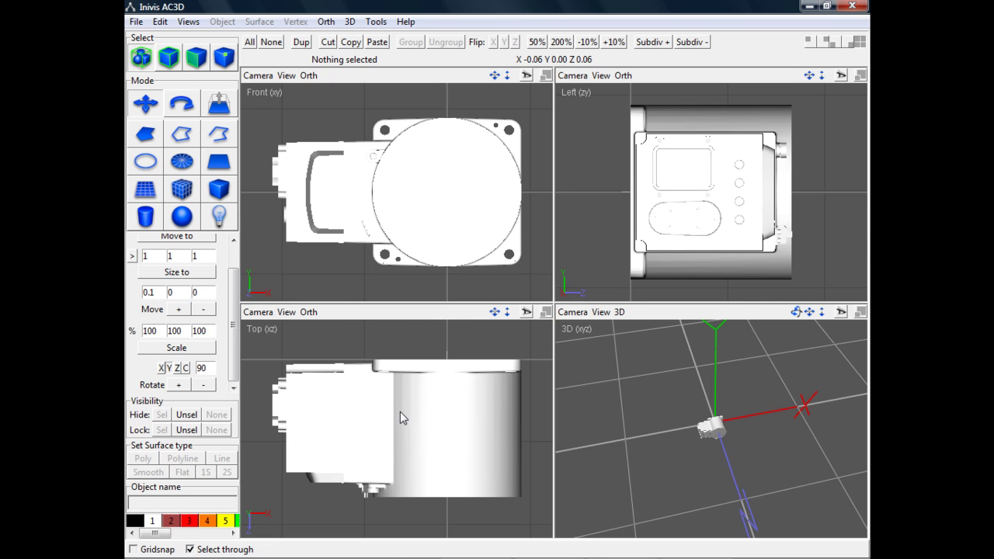
Check the robot photo in Firefox, then rotate the imported base in AC3D 90 degrees about X and 90 degrees about Y
key("alt+Tab")
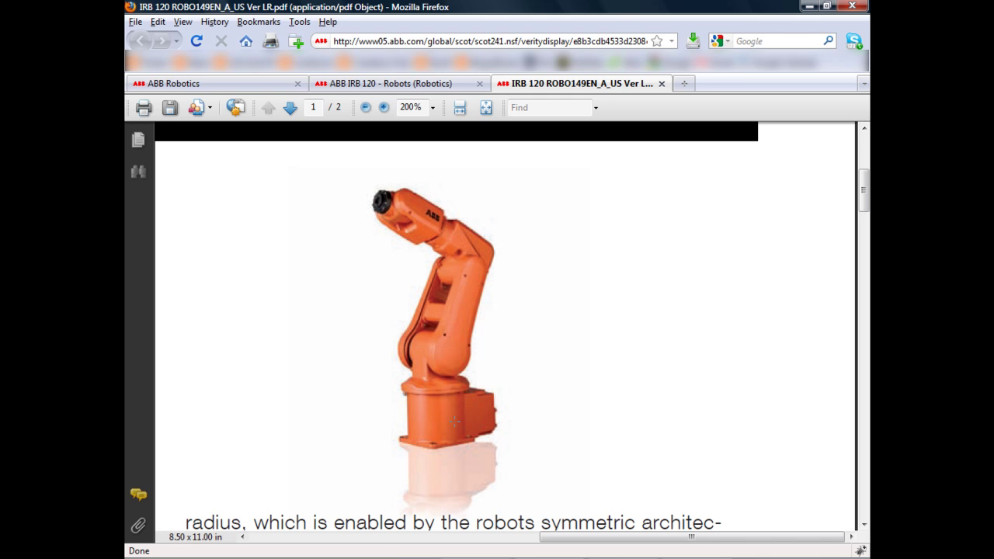
key("alt+Tab")
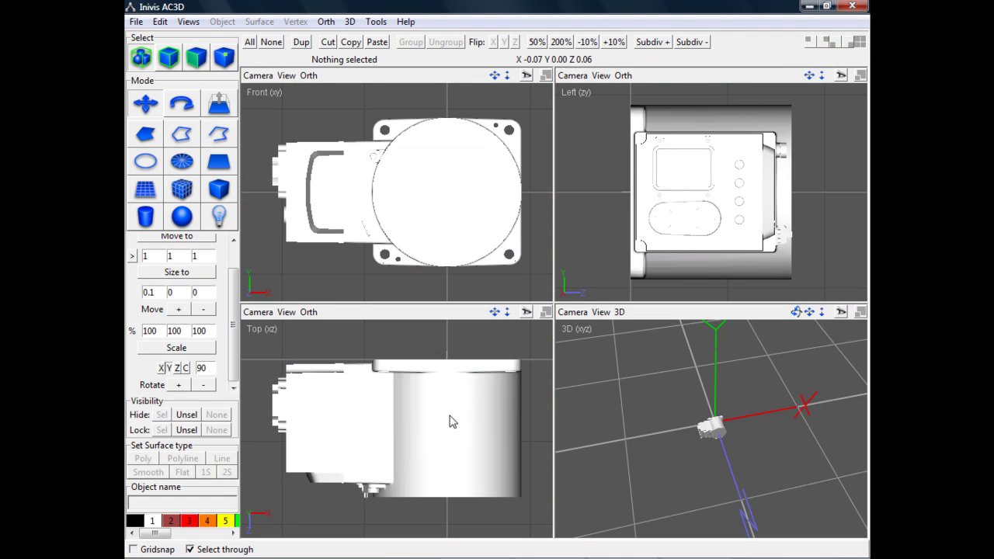
key("ctrl+a")
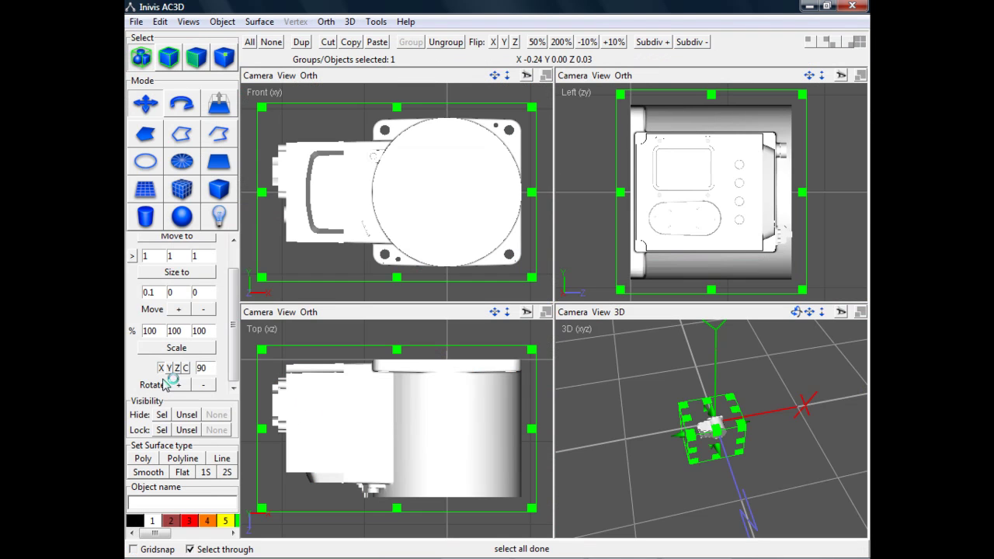
left_click(177, 385)
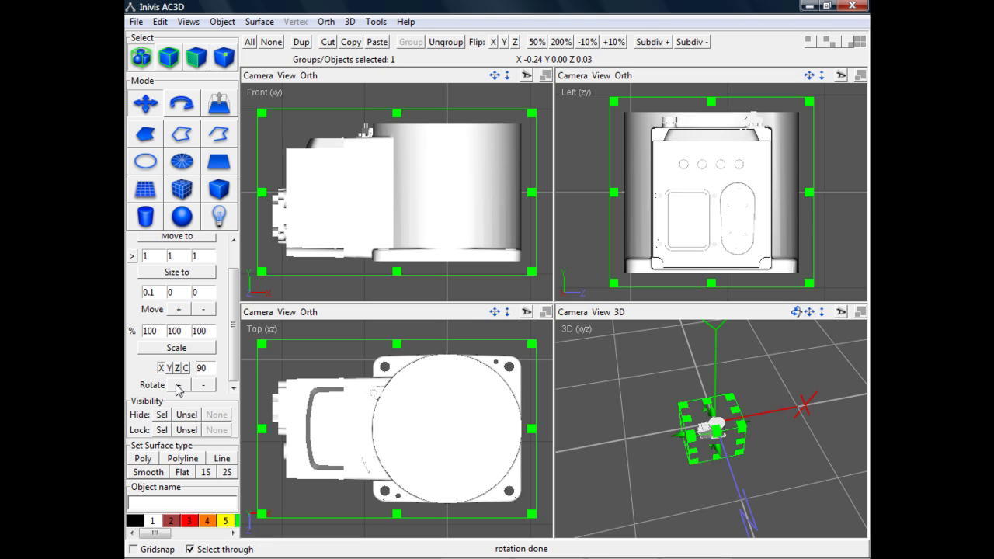
left_click(169, 367)
left_click(178, 386)
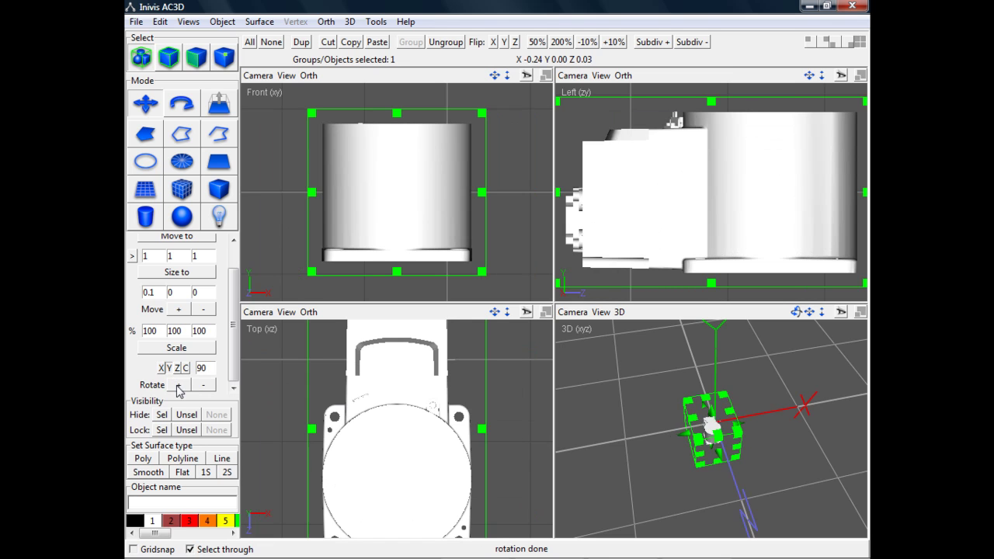
left_click(520, 433)
scroll(513, 427, "down", 3)
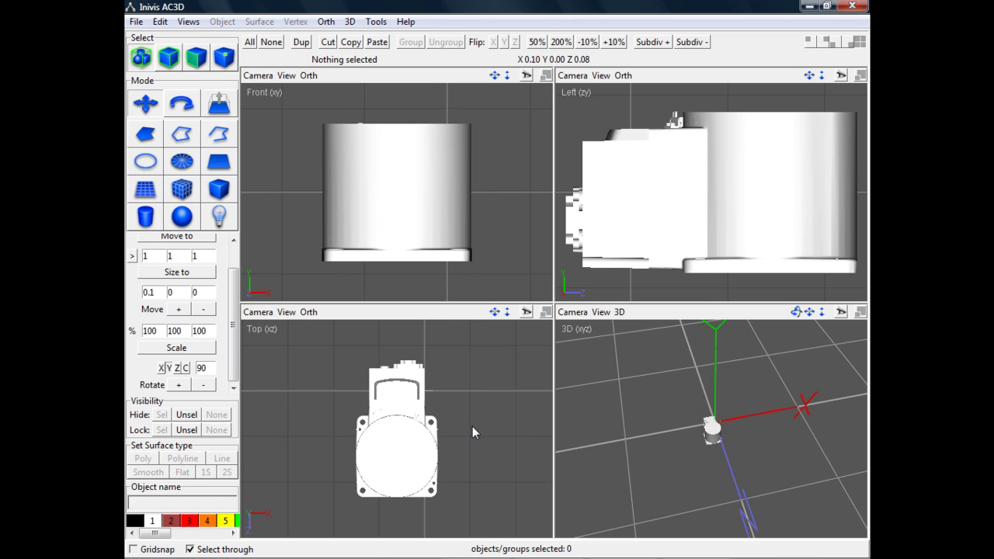
Export the rotated model in 3D Studio format as IRB120Joint1.3ds
left_click(136, 21)
mouse_move(233, 121)
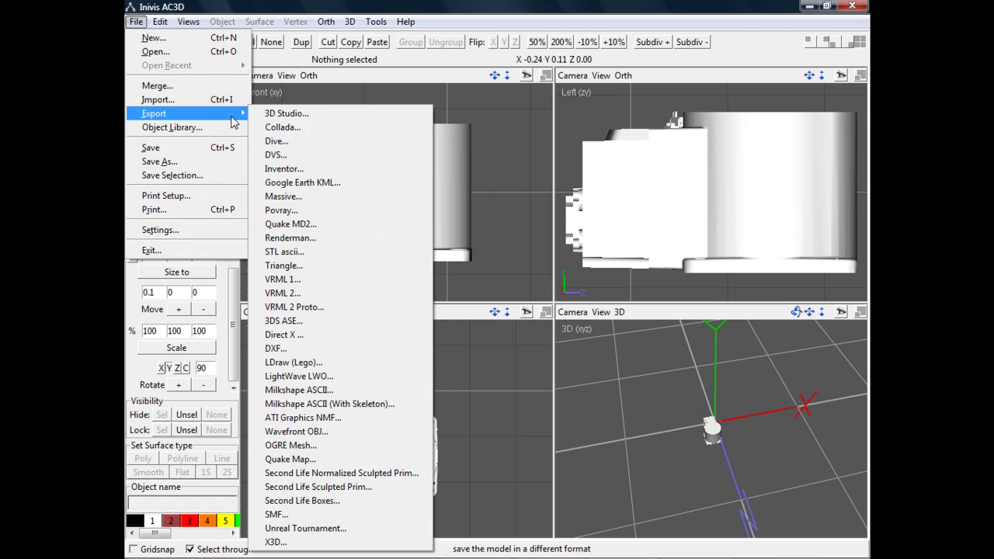
left_click(294, 115)
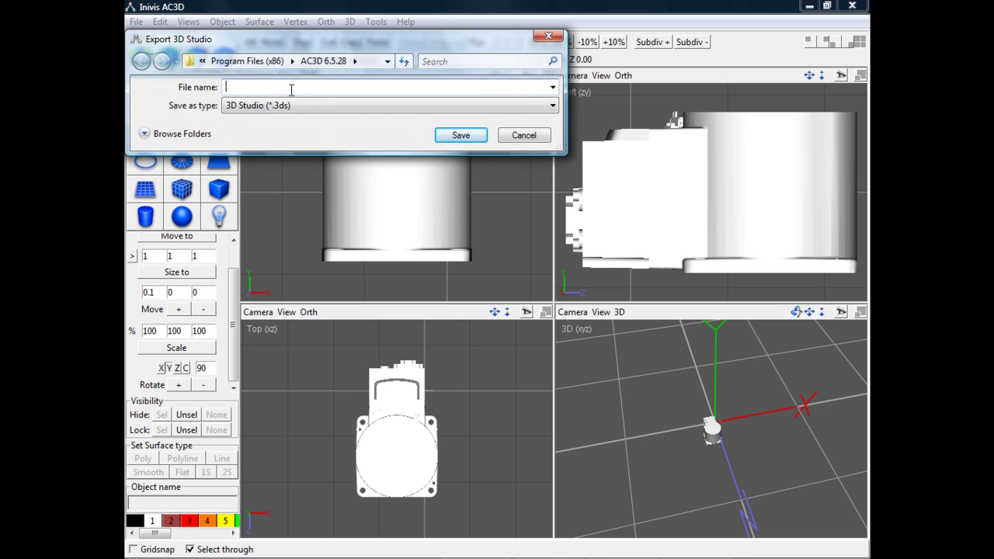
type("IRB120Joint1.3ds")
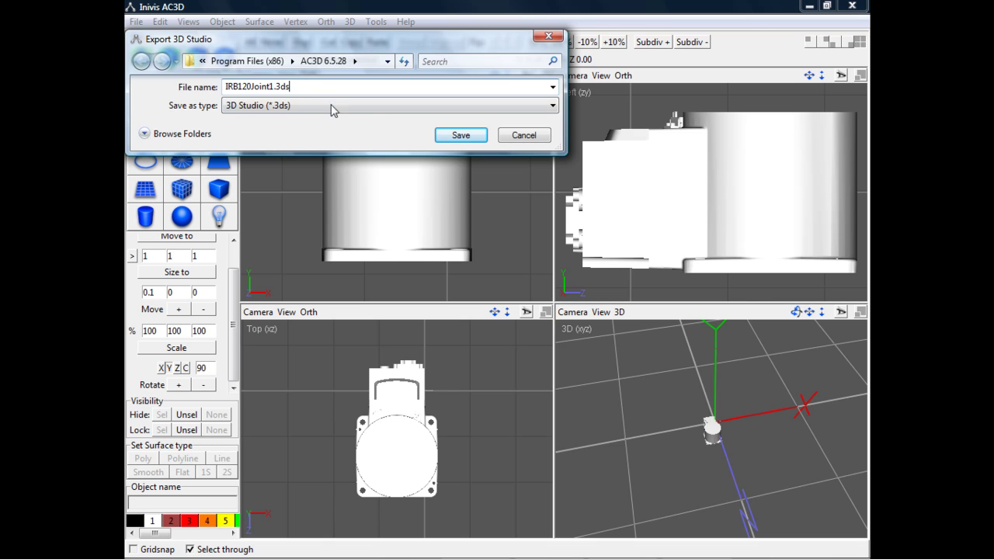
left_click(460, 136)
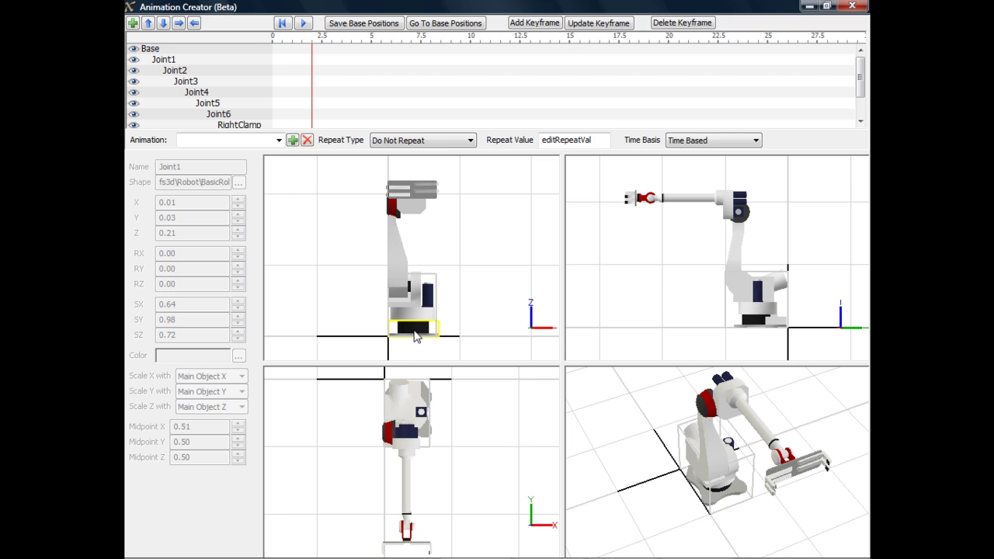
In the Animation Creator, replace the Base shape with IRB120base.3ds and the Joint1 shape with IRB120link1.3ds
left_click(416, 335)
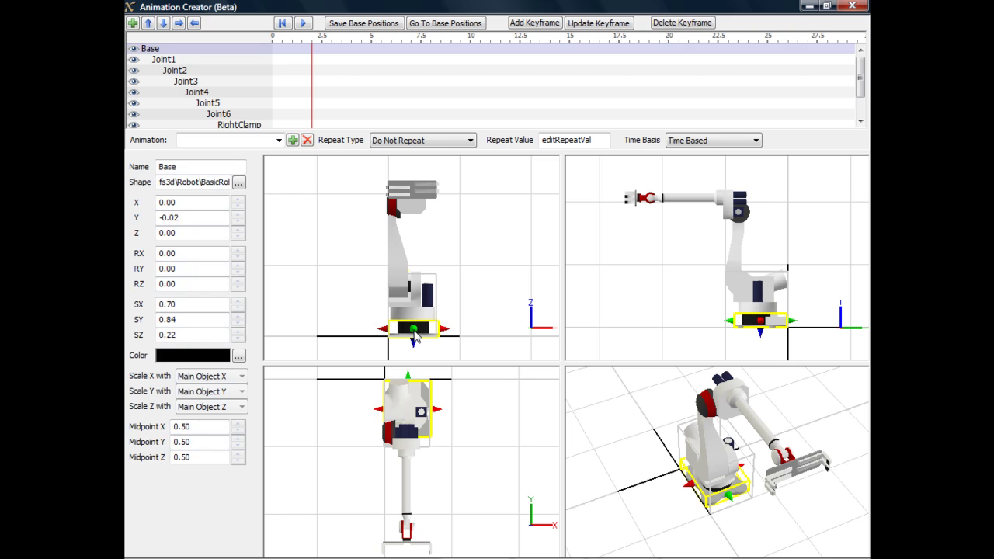
left_click(239, 184)
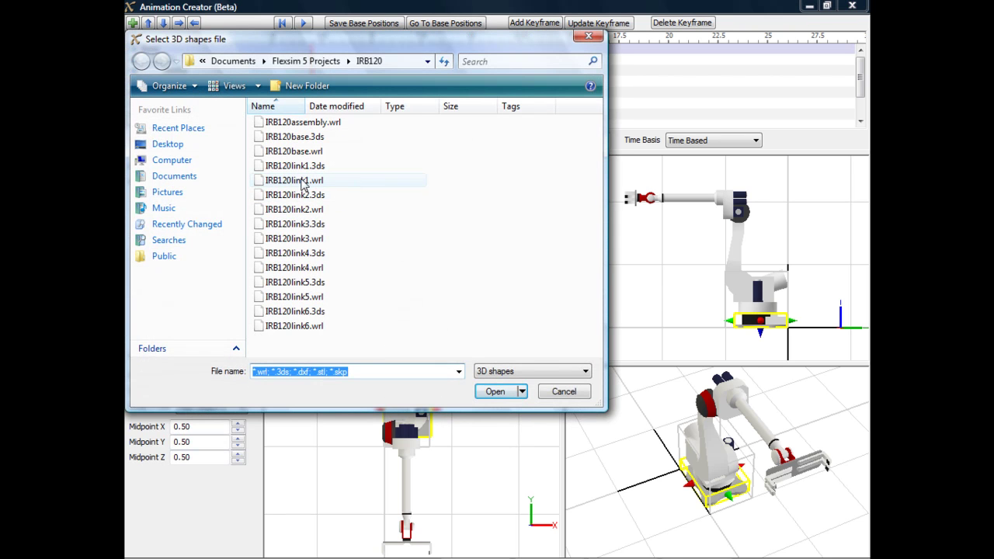
double_click(263, 139)
left_click(163, 59)
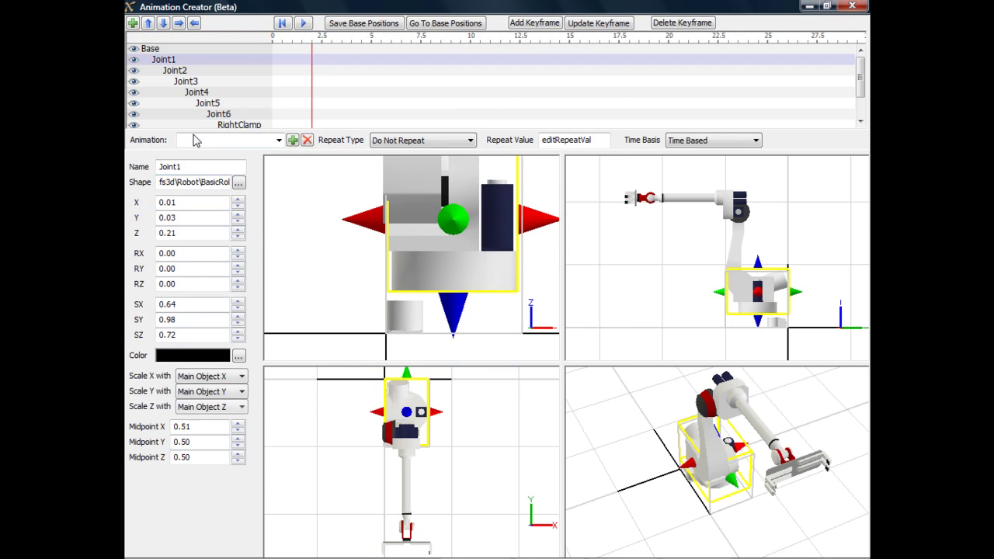
left_click(239, 181)
double_click(288, 164)
Replace the Joint2 shape with IRB120link2.3ds and the Joint3 shape with IRB120link3.3ds
left_click(419, 216)
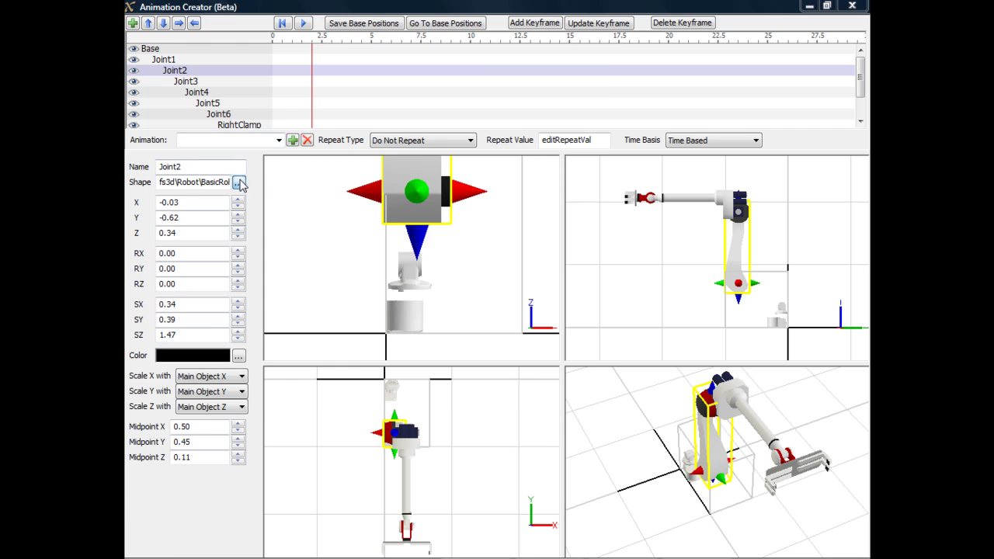
left_click(239, 182)
double_click(306, 195)
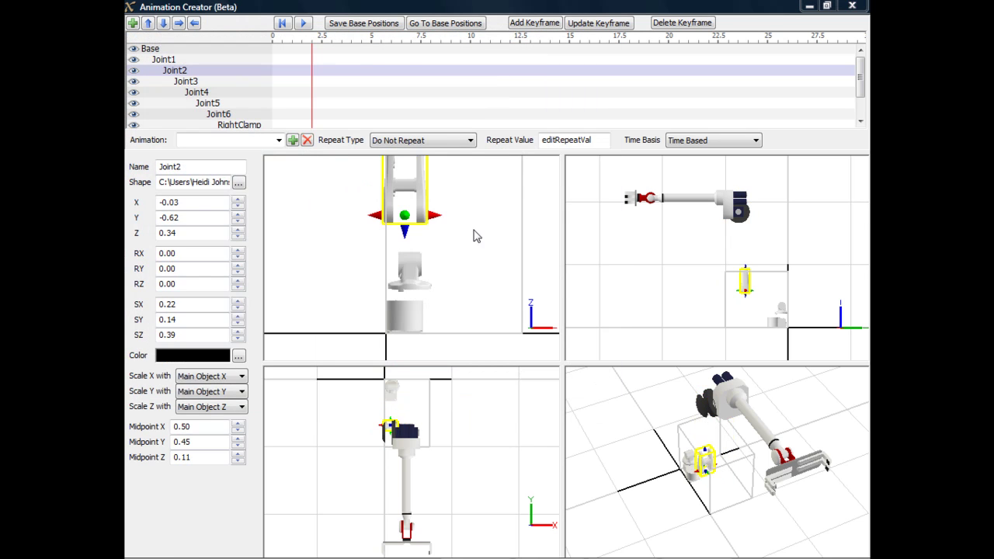
left_click(472, 264)
left_click(304, 80)
left_click(239, 181)
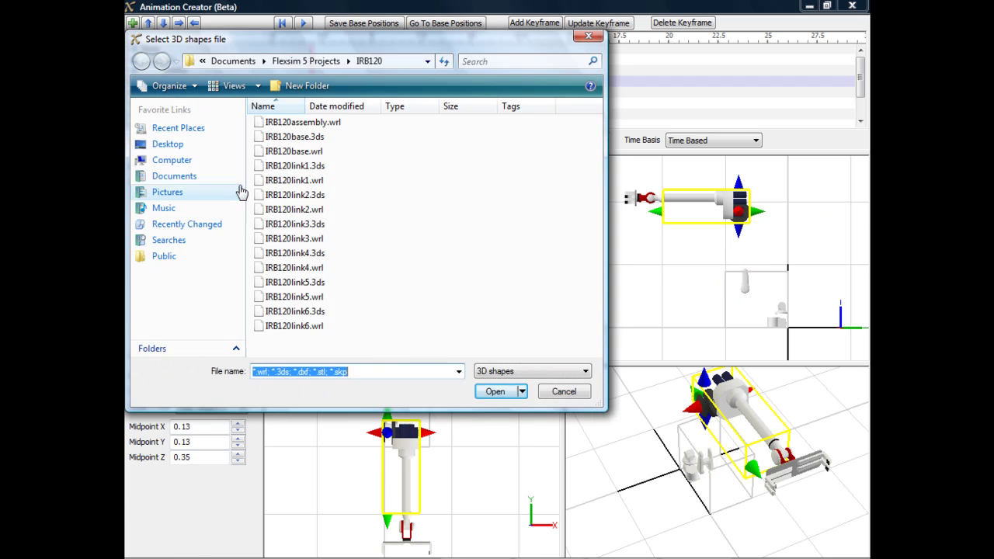
double_click(272, 223)
Replace the Joint4 shape with IRB120link4.3ds and the Joint5 shape with IRB120link5.3ds
left_click(306, 92)
left_click(239, 182)
double_click(276, 230)
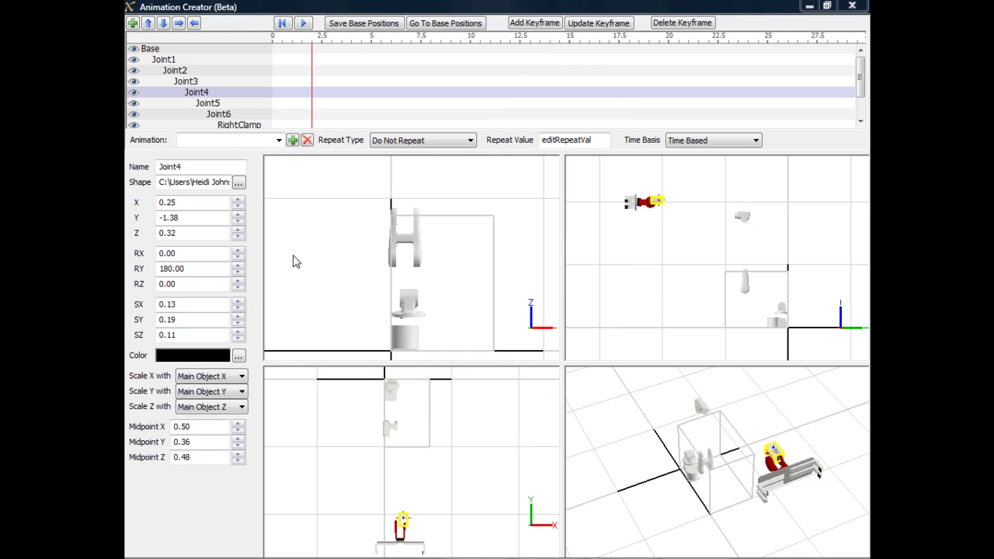
left_click(266, 103)
left_click(239, 182)
double_click(276, 235)
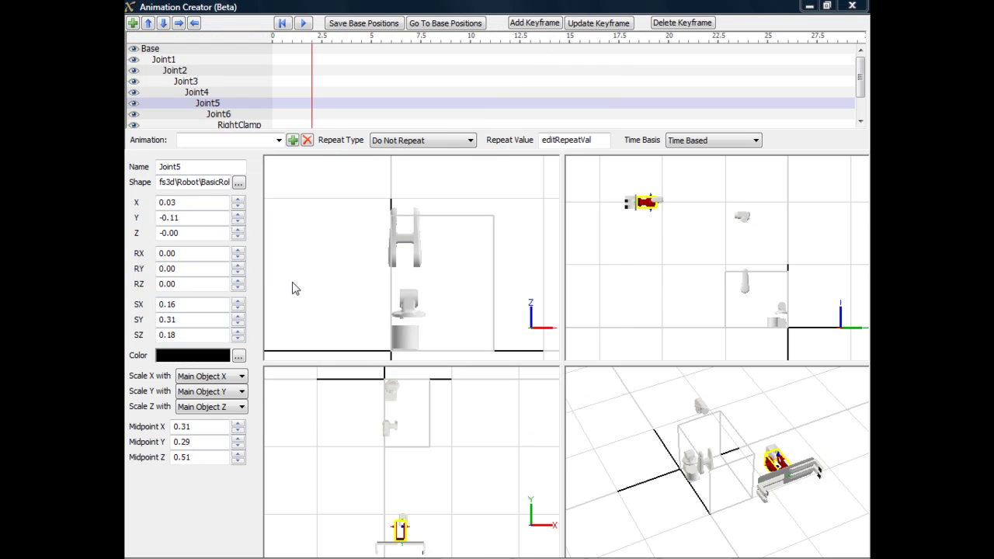
Replace the Joint6 shape with IRB120link6.3ds
left_click(266, 114)
left_click(239, 182)
double_click(284, 315)
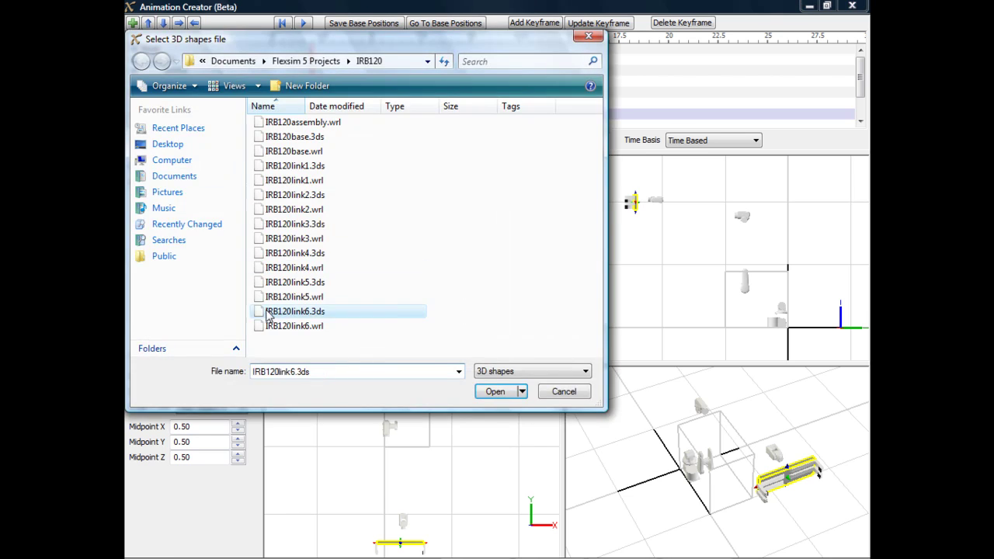
Move Joint1 onto the top of the base, to about X -0.02, Y -0.11, Z 0.15
scroll(709, 313, "up", 5)
left_click(683, 260)
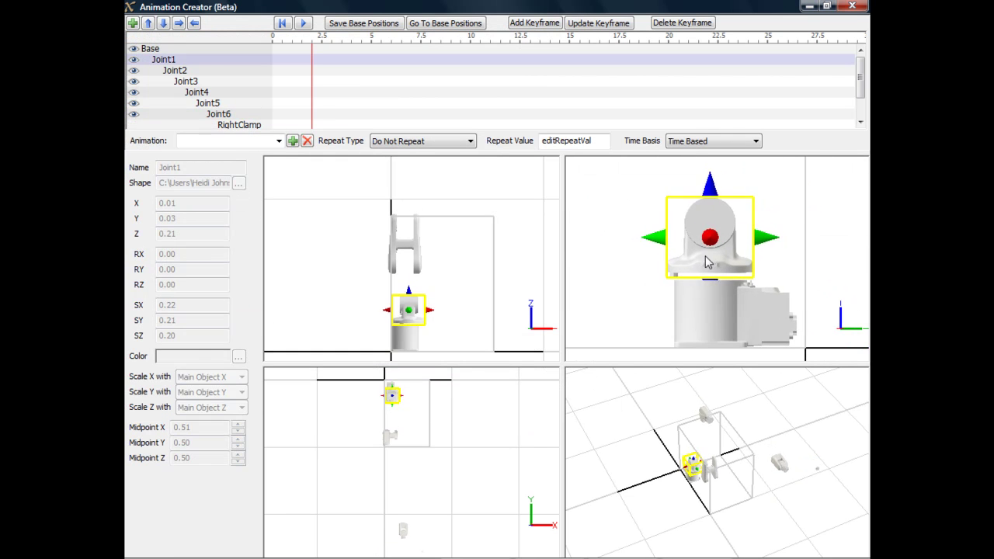
left_click_drag(446, 340, 465, 297)
scroll(474, 296, "up", 5)
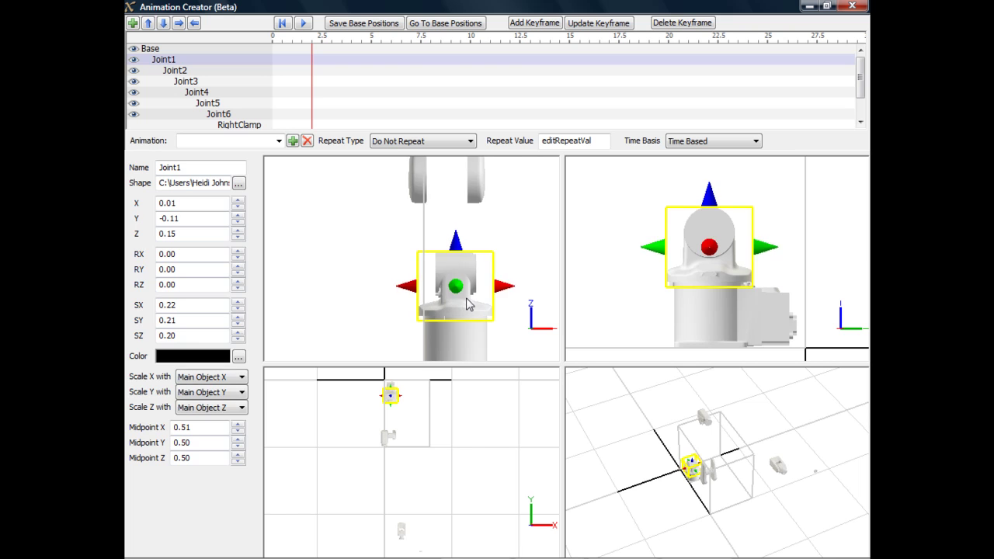
left_click_drag(520, 325, 516, 295)
scroll(518, 301, "up", 3)
scroll(475, 458, "up", 5)
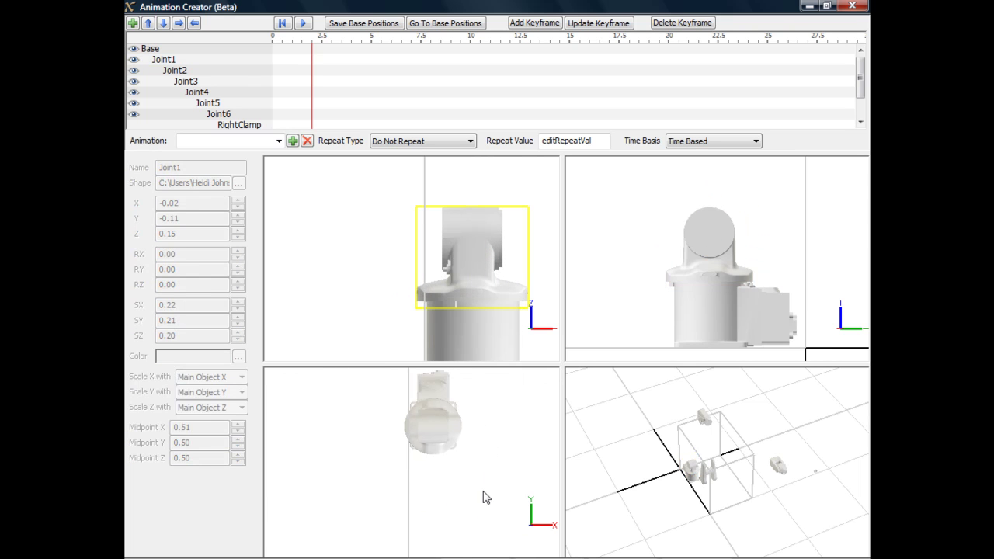
left_click(441, 478)
Move Joint2 through Joint6 in the side view so the links line up as an arm above Joint1
left_click(619, 302)
scroll(619, 302, "down", 5)
left_click_drag(669, 236, 720, 259)
left_click_drag(719, 162, 721, 230)
left_click_drag(606, 211, 688, 224)
left_click(676, 220)
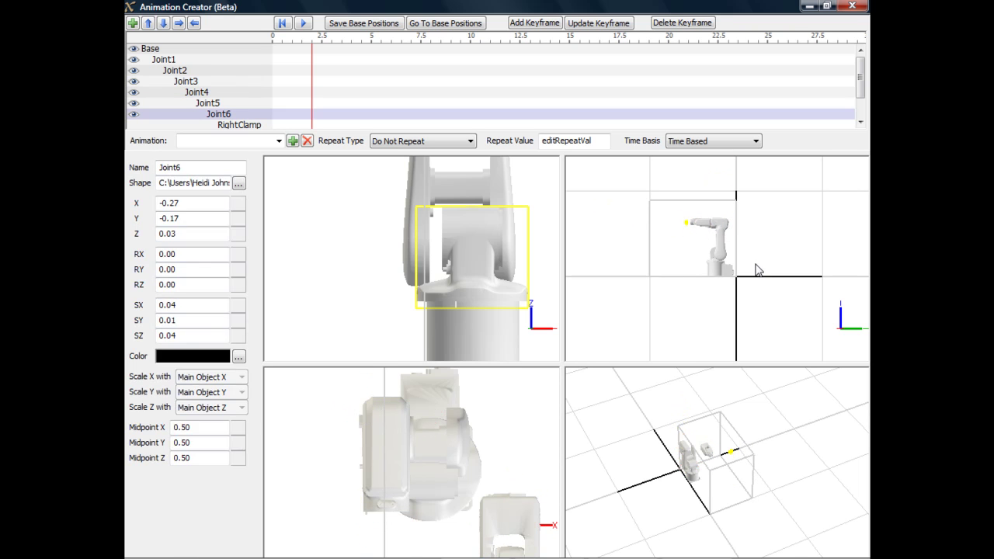
left_click_drag(759, 266, 737, 256)
scroll(746, 268, "up", 3)
Move Joint2's rotation point to the centre of its lower pivot, with Midpoint Y 0.52 and Midpoint Z 0.19
left_click(711, 281)
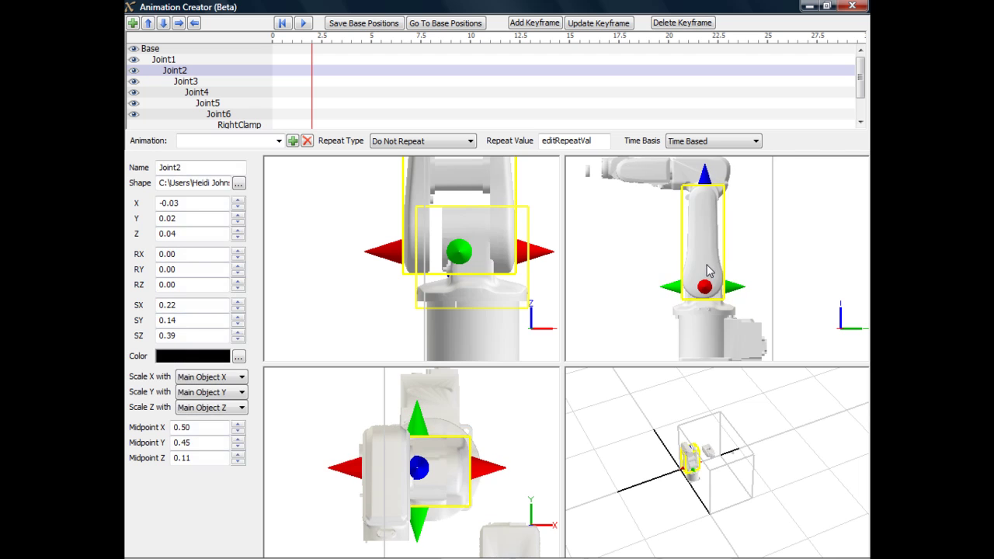
left_click(237, 440)
left_click(237, 439)
left_click(238, 440)
left_click(237, 439)
left_click(238, 439)
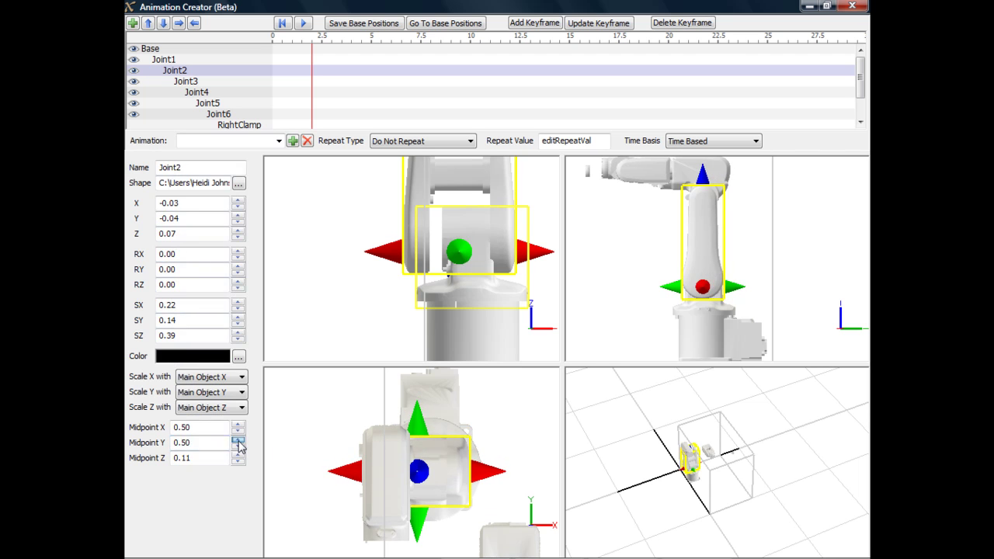
left_click(237, 440)
left_click(238, 440)
left_click(238, 456)
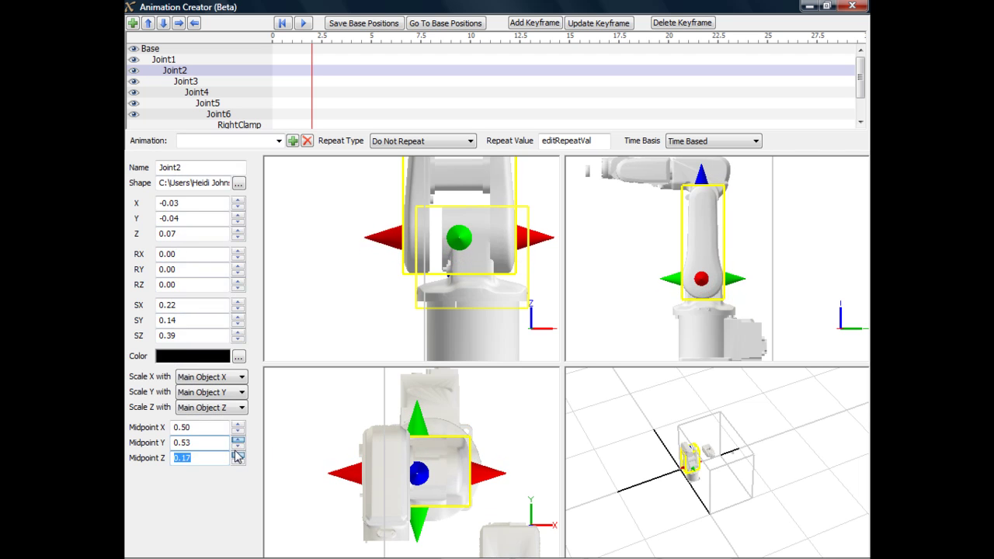
left_click(238, 447)
Select Joint3 and raise its Midpoint Y to 1.90
left_click_drag(719, 166, 716, 174)
left_click(237, 440)
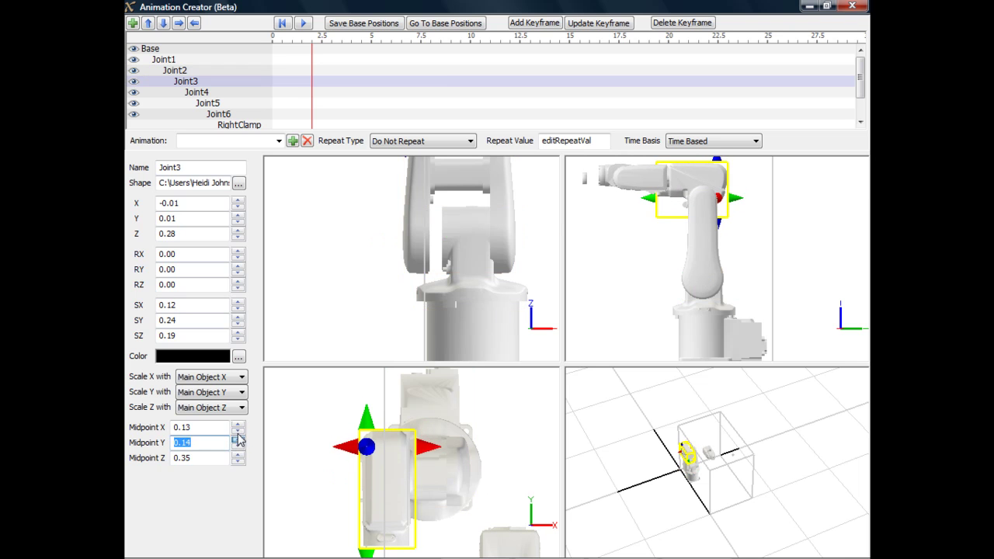
Shift Joint2 sideways to about X 0.00 so it is centred over Joint1 in the front view
left_click(414, 220)
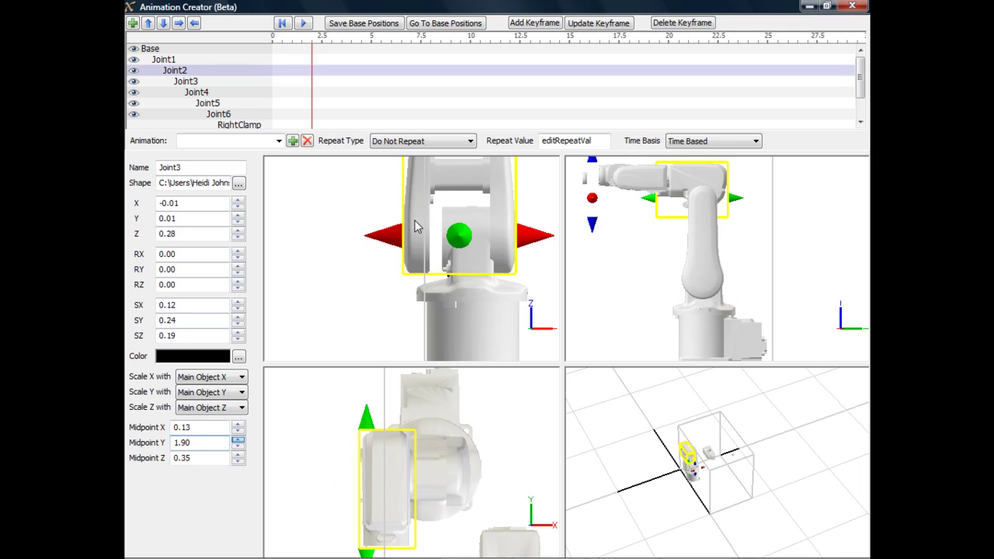
left_click(627, 276)
scroll(628, 272, "up", 1)
scroll(546, 251, "down", 6)
scroll(523, 253, "up", 5)
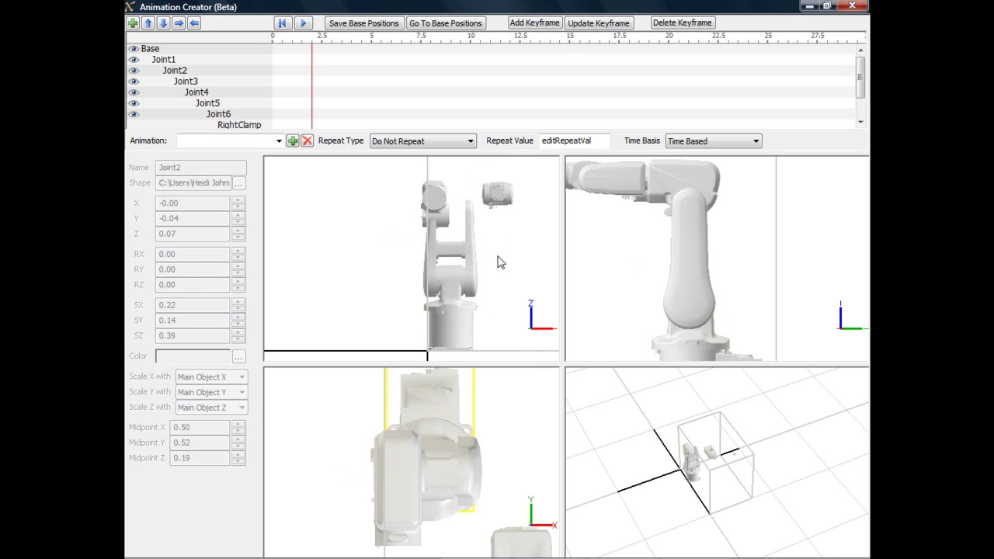
Centre Joint3 between Joint2's upper arms in the front view at about X 0.05 and set its Midpoint Z to 0.27
left_click_drag(404, 200, 290, 299)
left_click_drag(371, 225, 401, 219)
left_click_drag(644, 258, 644, 308)
left_click(237, 461)
left_click(238, 462)
left_click(354, 439)
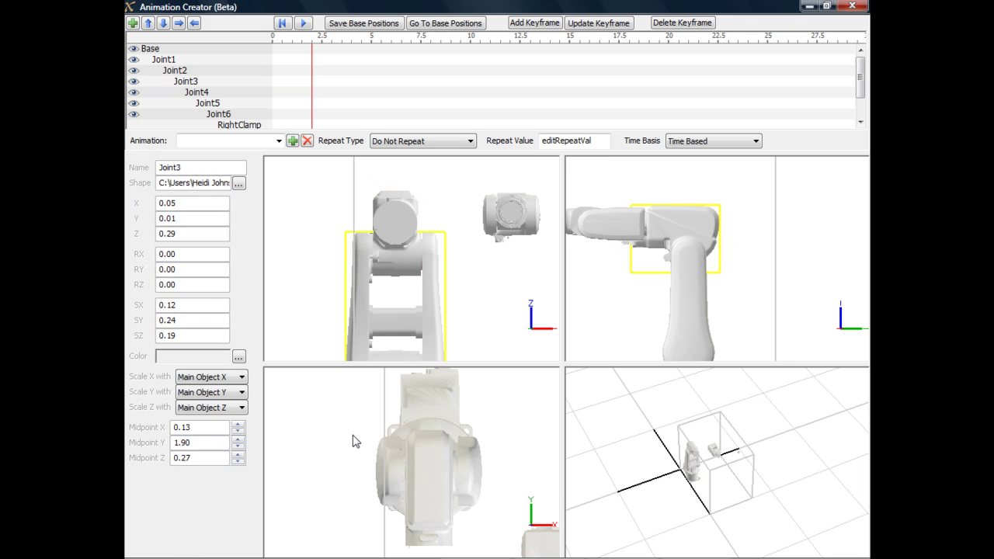
Shift Joint5 and Joint6 sideways into line with the arm, placing Joint6 at about X 0.02, Y -0.14 and Z 0.03
left_click_drag(483, 463, 409, 459)
left_click_drag(489, 522, 409, 511)
left_click_drag(394, 212, 395, 209)
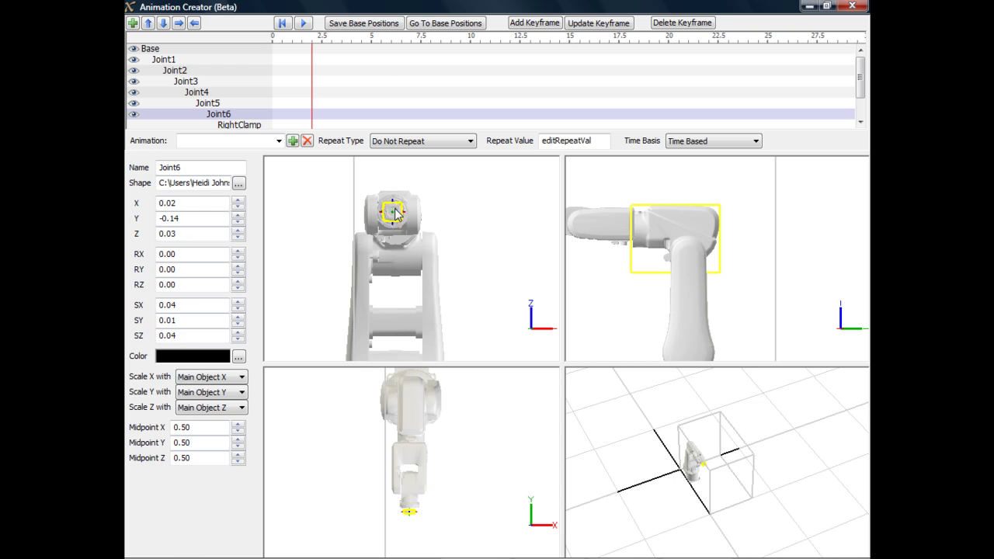
Select Joint3 in the perspective view and set its Midpoint Y to 0.36 so the rotation point sits at Joint2's upper pivot
left_click_drag(748, 497, 721, 438)
scroll(764, 497, "up", 5)
left_click(674, 400)
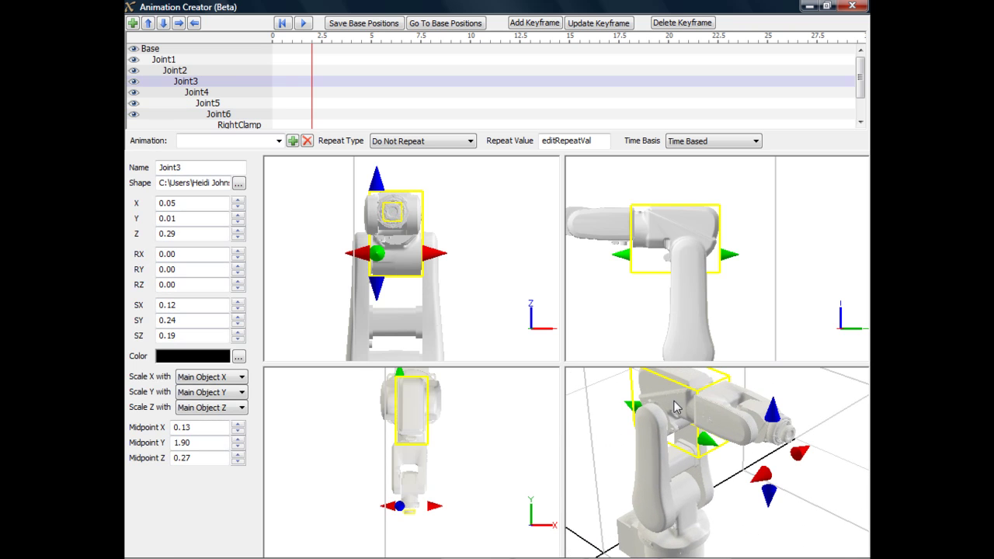
left_click(237, 447)
left_click_drag(239, 499, 239, 446)
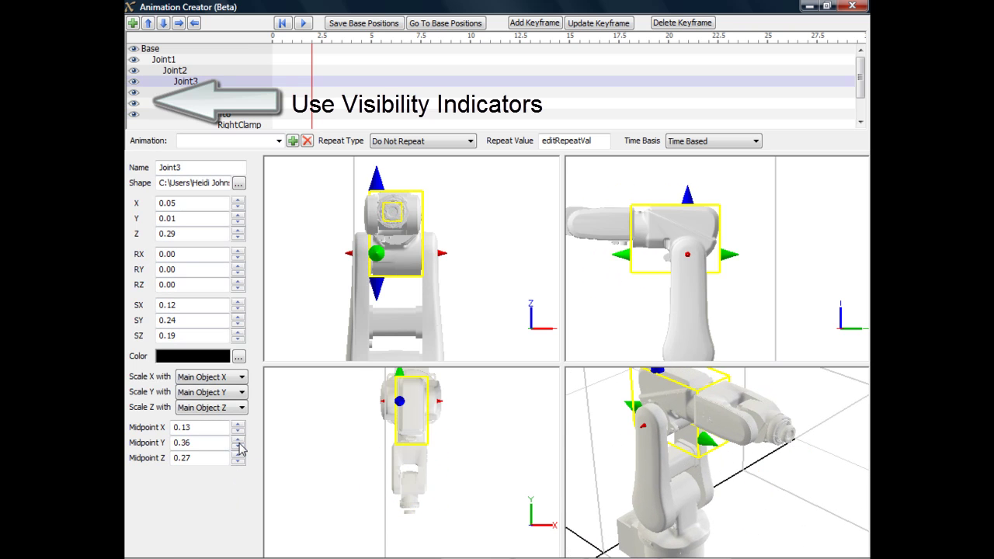
Select Joint4 in the side view and position it in front of Joint3 at about Y -0.23 and Z 0.08
left_click(769, 317)
scroll(662, 226, "up", 5)
left_click(733, 235)
left_click(626, 350)
scroll(626, 350, "down", 5)
left_click(654, 243)
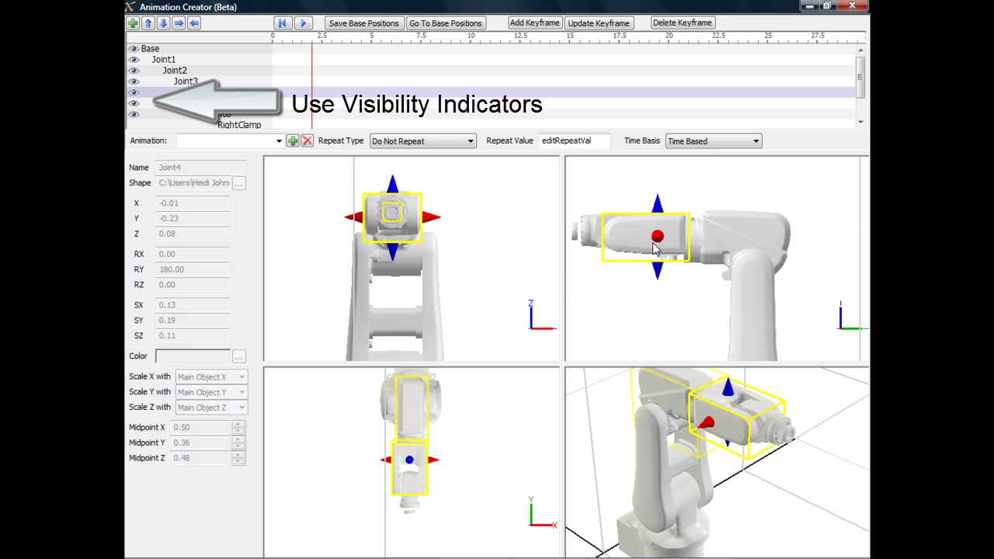
Hide Joint6 and Joint5 so that Joint4 is exposed at the end of the arm
left_click(398, 211)
left_click(410, 222)
left_click(491, 256)
left_click(399, 210)
key("h")
left_click(400, 213)
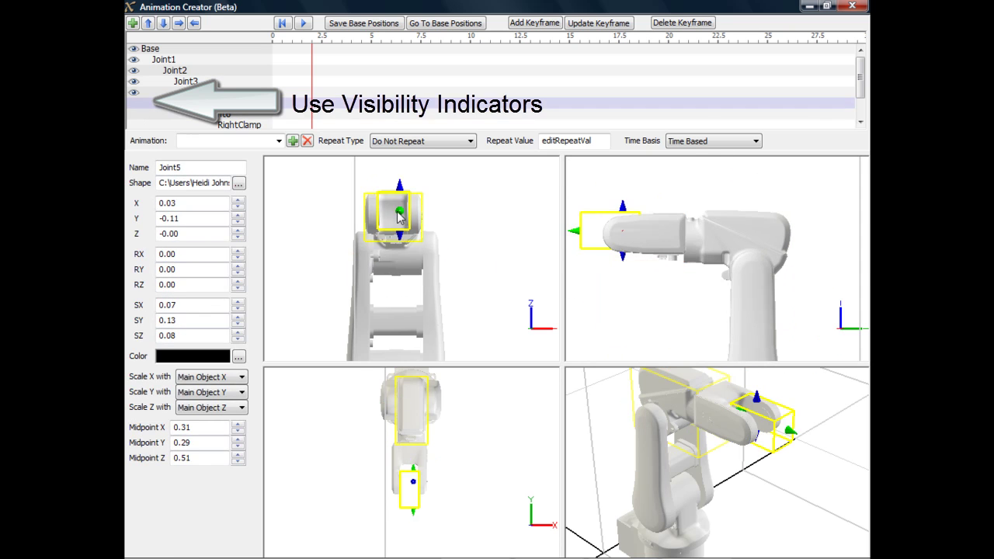
key("h")
Align Joint4 with Joint3 in the front and side views at about X -0.01, Y -0.24 and Z 0.06
scroll(490, 224, "up", 4)
left_click(424, 237)
left_click_drag(438, 216, 445, 229)
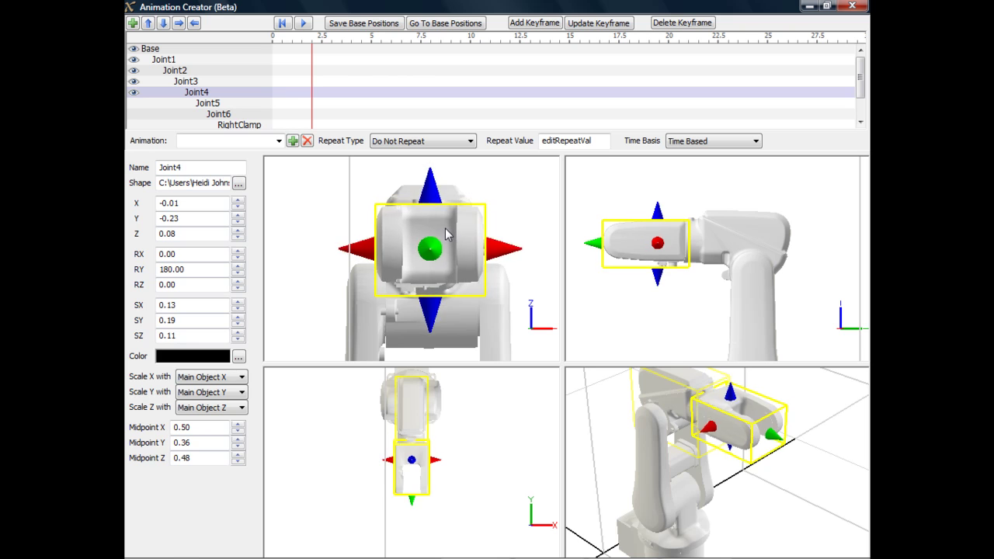
left_click(788, 479)
scroll(775, 518, "up", 5)
scroll(774, 508, "down", 3)
left_click(654, 252)
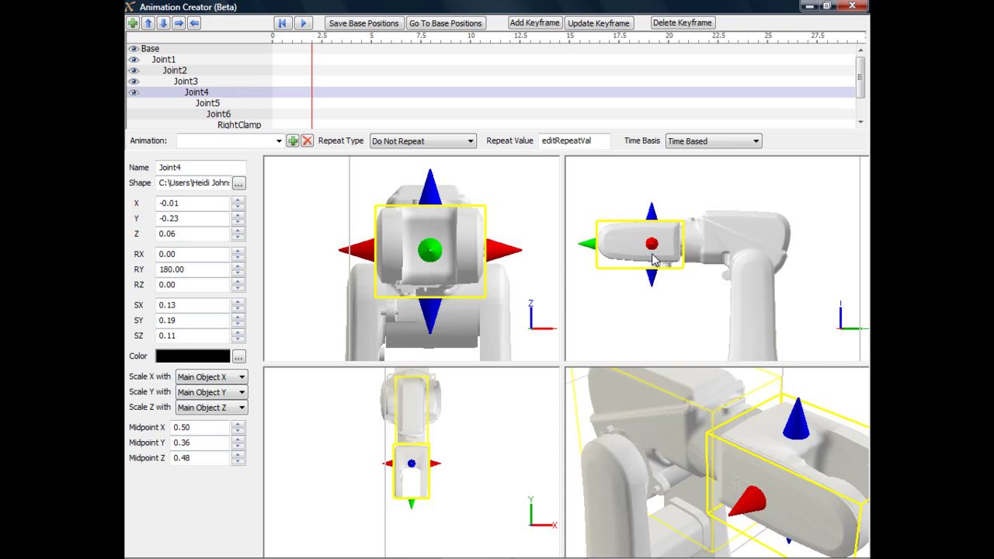
scroll(655, 259, "up", 3)
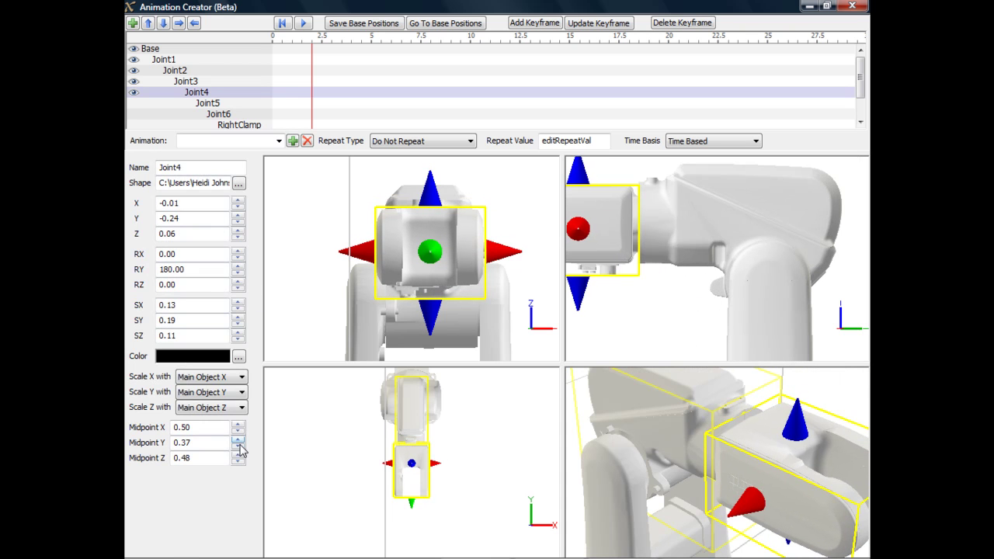
Raise Joint4's Midpoint Z to 0.51 and set its RY rotation to 0
left_click(237, 455)
left_click(237, 454)
left_click(202, 268)
key("BackSpace")
key("BackSpace")
key("BackSpace")
key("BackSpace")
key("BackSpace")
key("BackSpace")
type("0")
key("Tab")
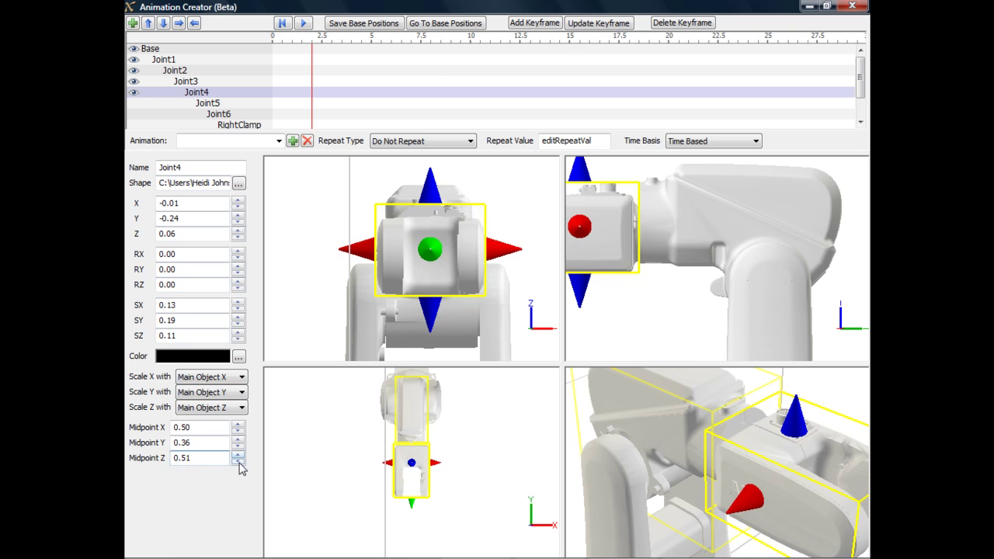
Lower Joint4's Midpoint Z to 0.42 and raise the joint to about Z 0.07, in line with Joint3
left_click(238, 461)
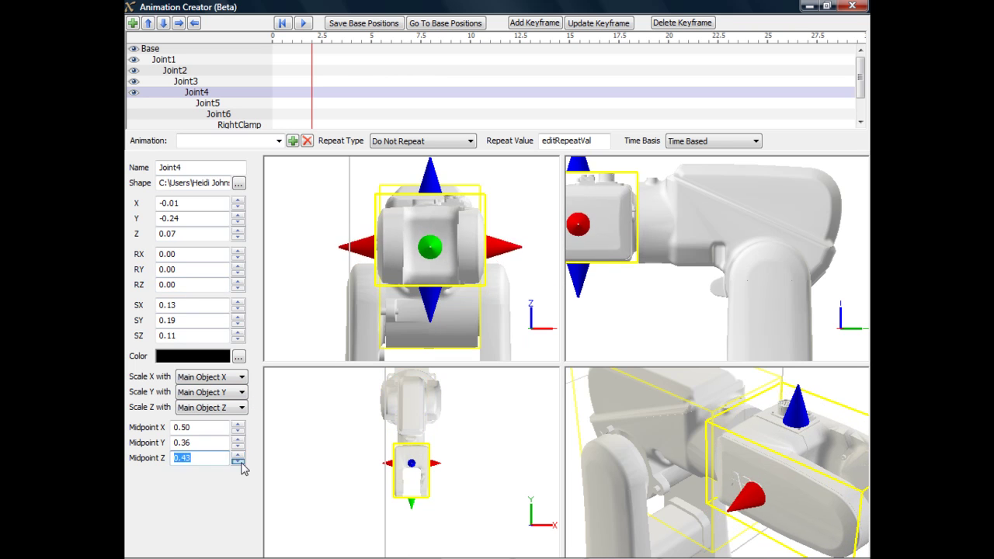
scroll(765, 333, "up", 3)
left_click(680, 271)
left_click(680, 271)
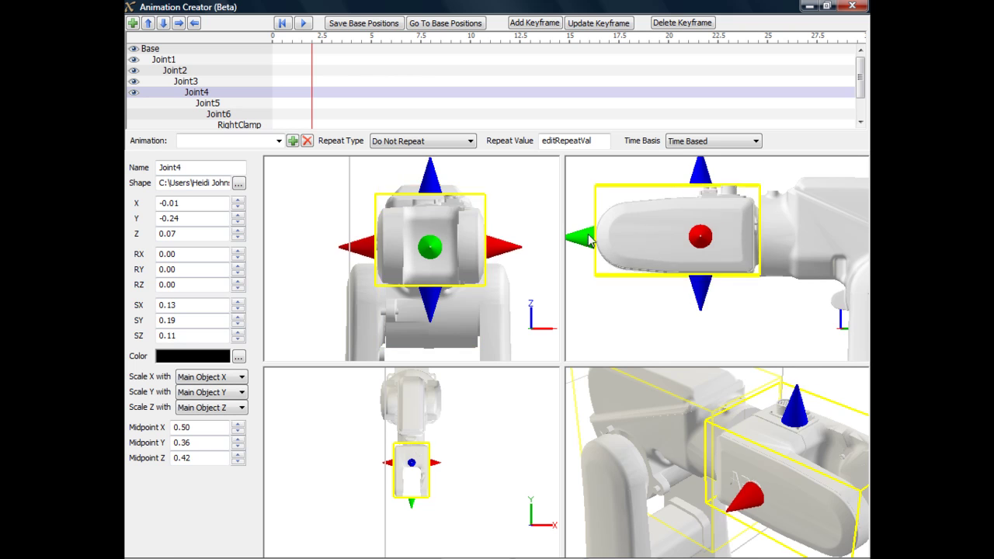
mouse_move(584, 237)
right_mouse_down()
mouse_move(603, 233)
mouse_move(592, 235)
right_mouse_up()
left_click_drag(195, 269, 148, 272)
Make Joint5 and Joint6 visible again and move Joint5 to about Y -0.12 and Z 0.00 in the side view
left_click(138, 102)
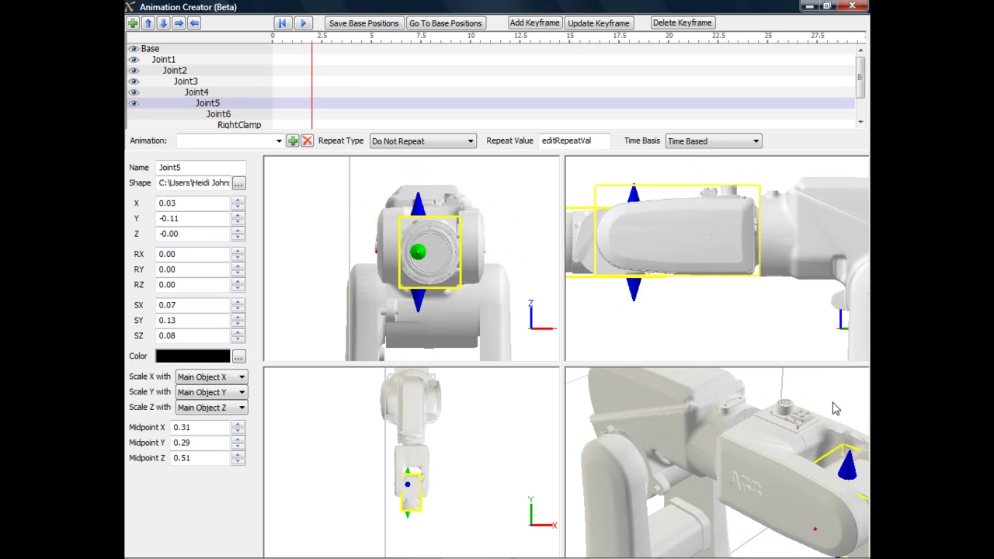
mouse_move(672, 271)
left_mouse_down()
mouse_move(577, 266)
mouse_move(660, 270)
left_mouse_up()
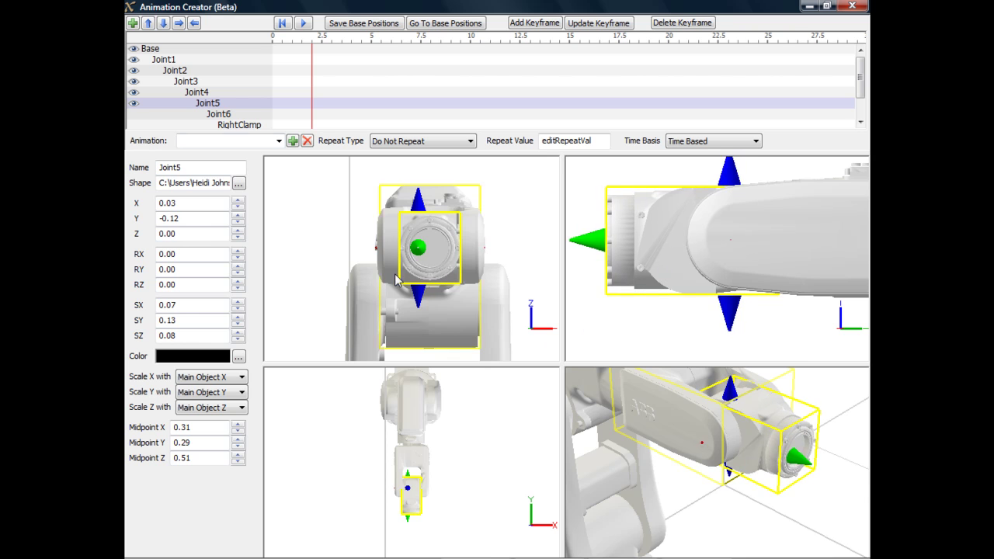
left_click(134, 114)
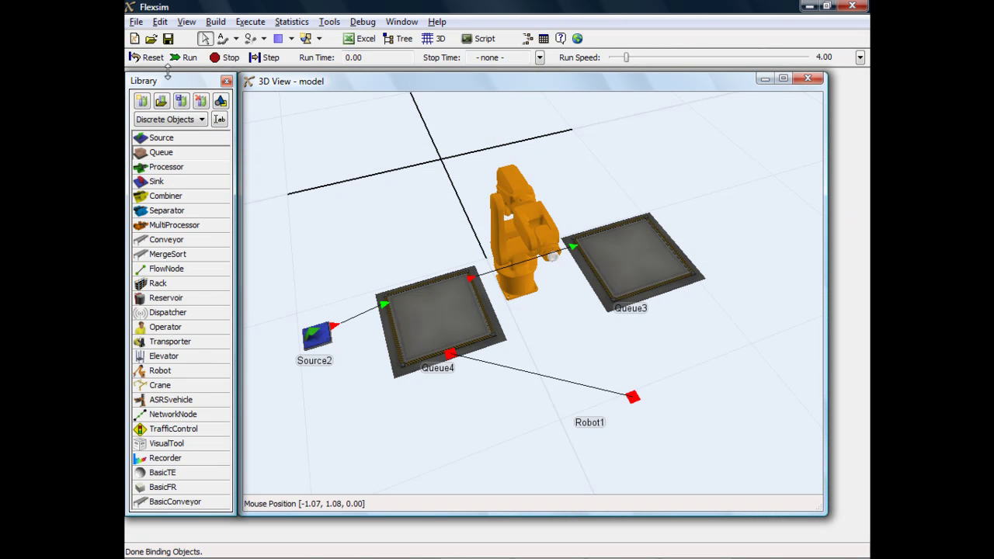